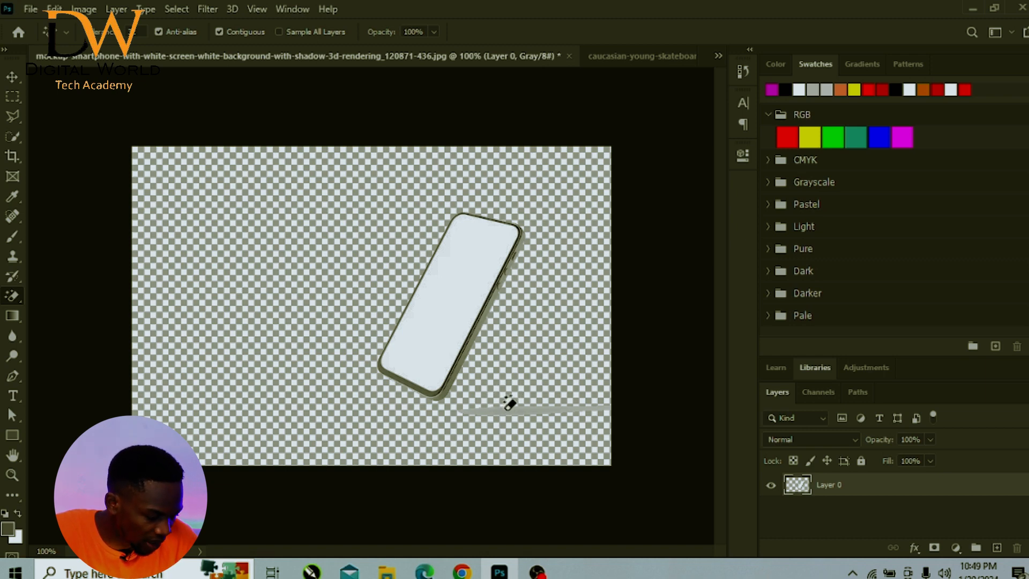
- Erase the leftover grey shadow patch below the phone with the Magic Eraser, finishing with the Move tool
left_click(507, 408)
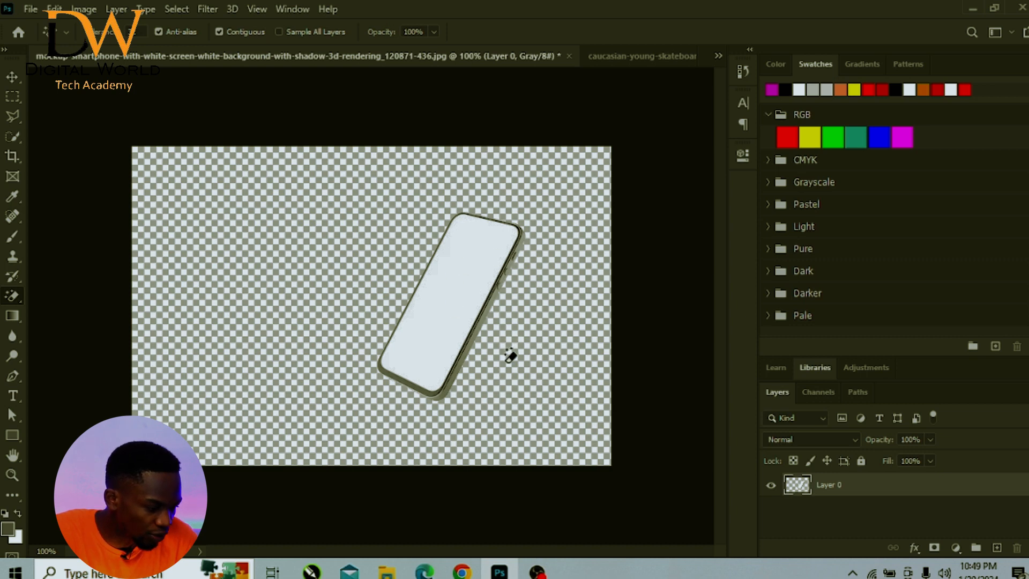
left_click(5, 83)
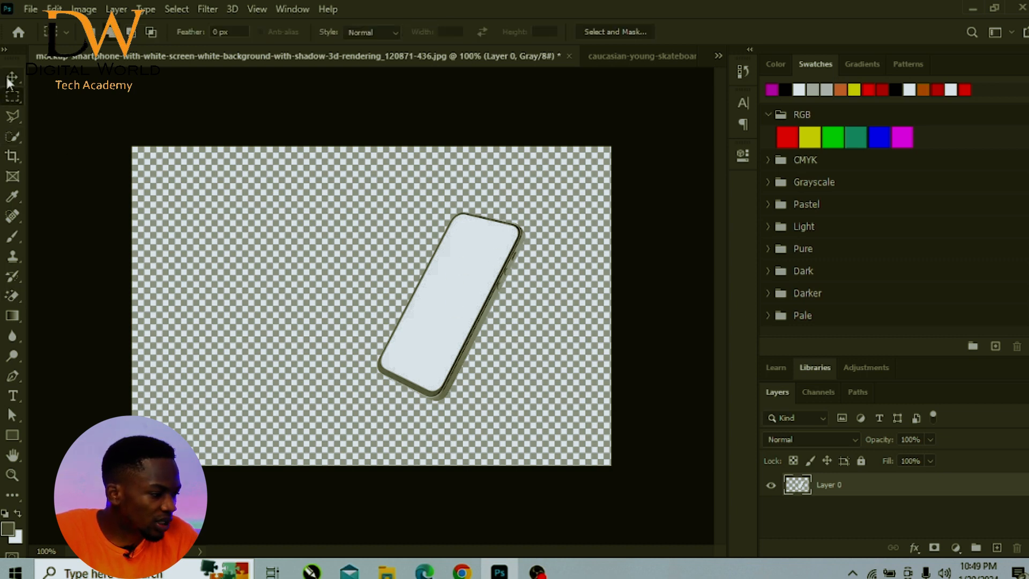
- In the skateboarder image, activate Layer 0 and select the jumping man with Select Subject
left_click(612, 52)
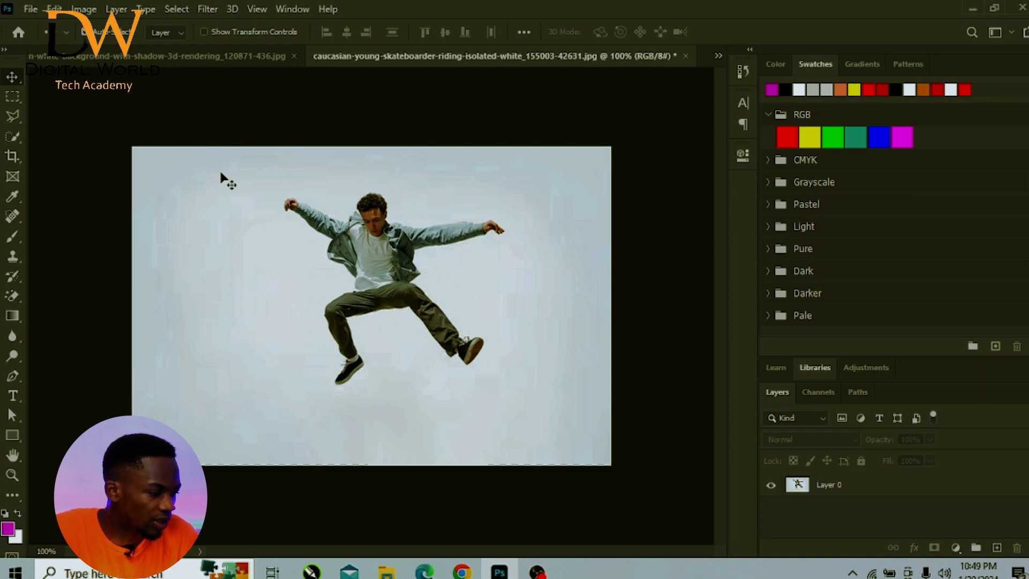
left_click(176, 9)
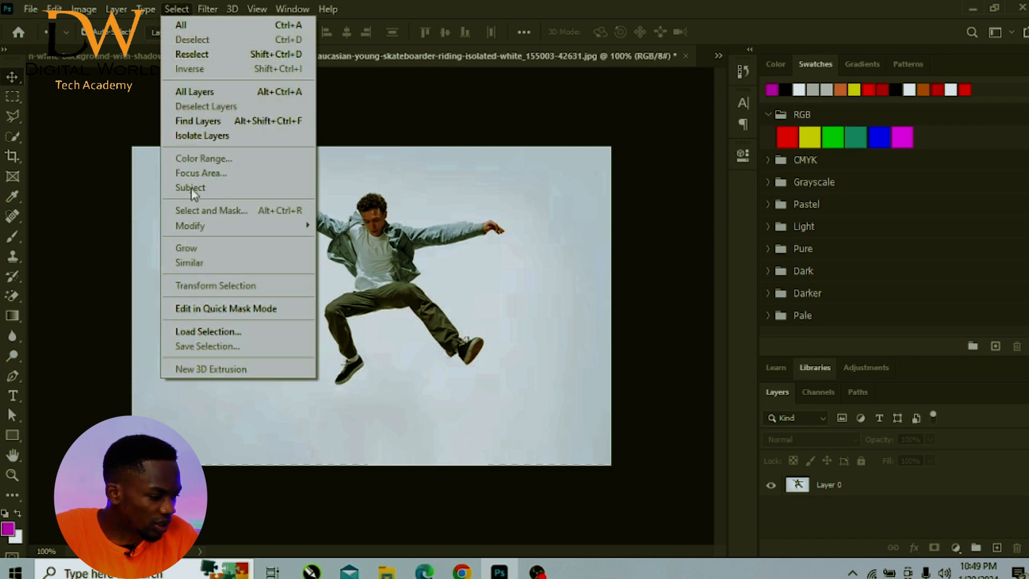
left_click(351, 195)
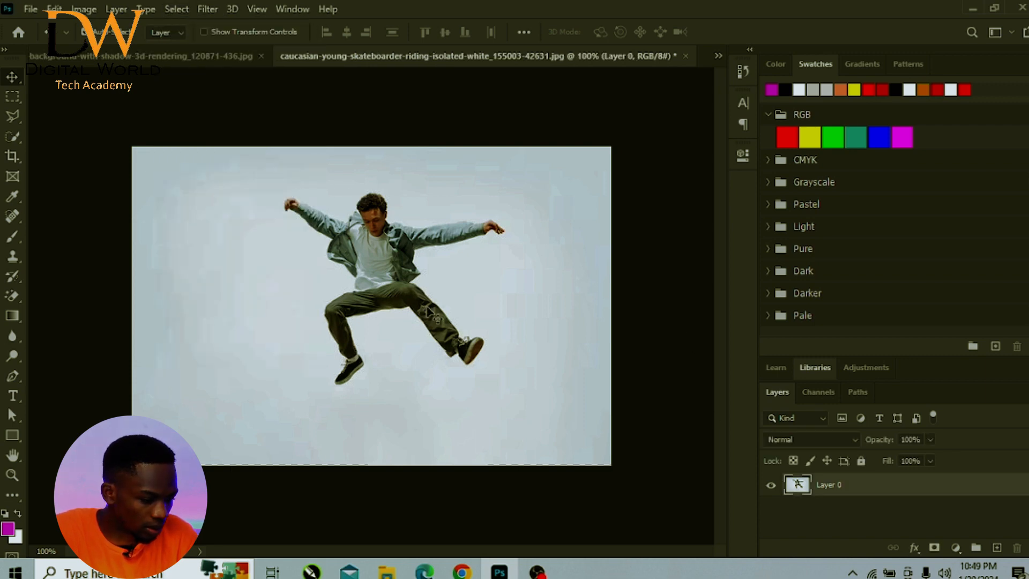
left_click(176, 9)
left_click(215, 187)
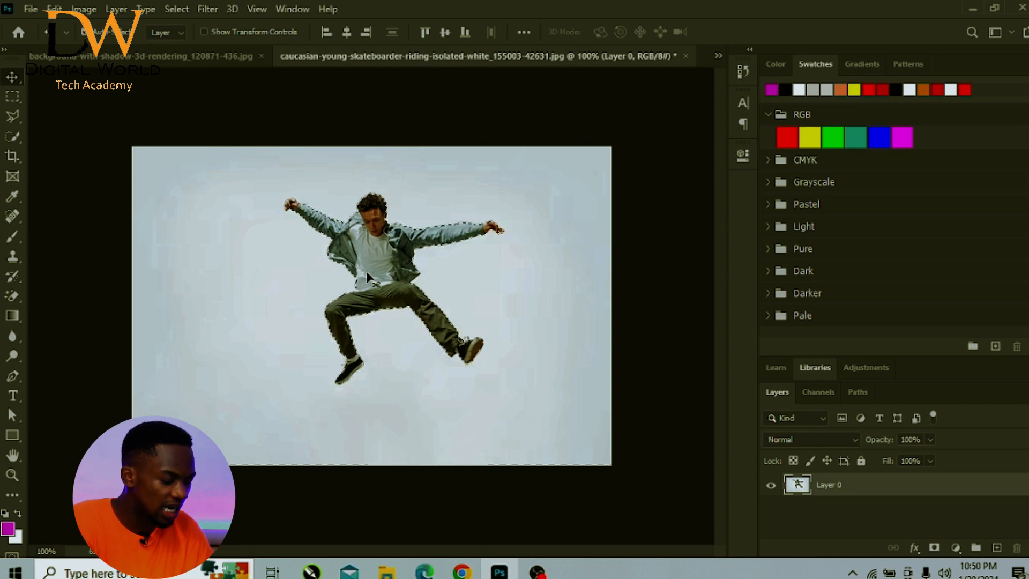
- Copy the selected skateboarder onto a new layer and hide Layer 0
key("ctrl")
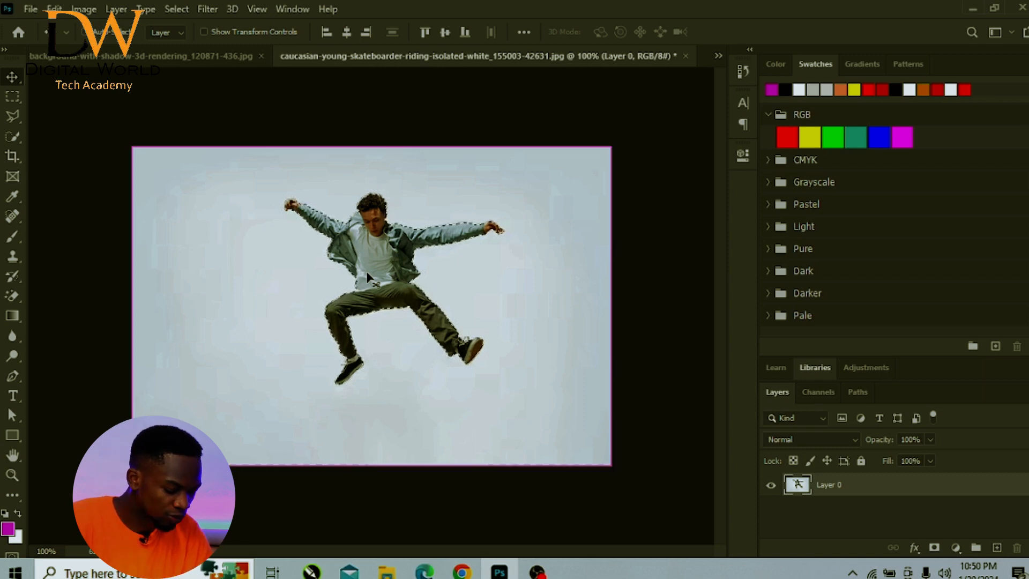
key("ctrl")
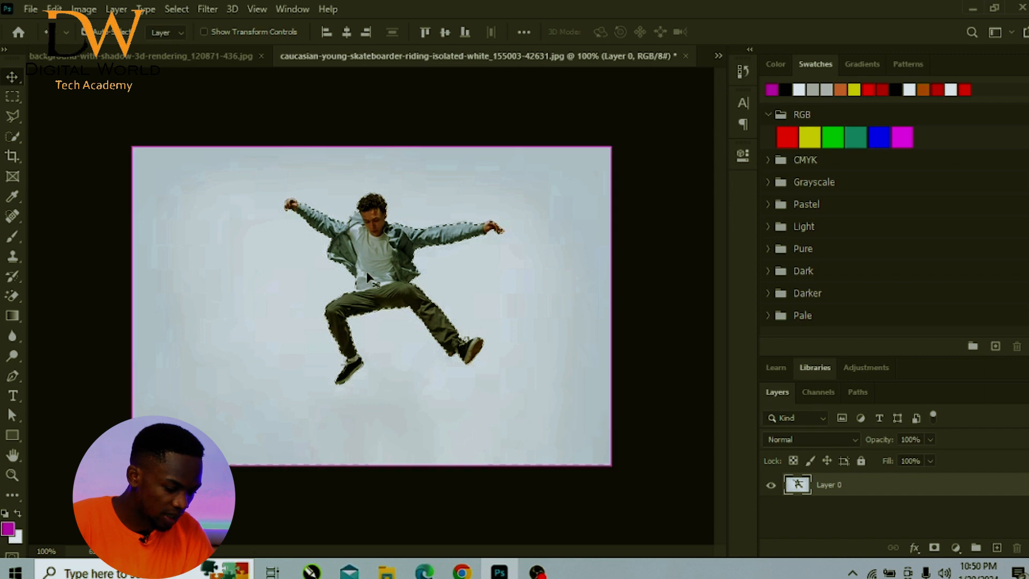
key("ctrl")
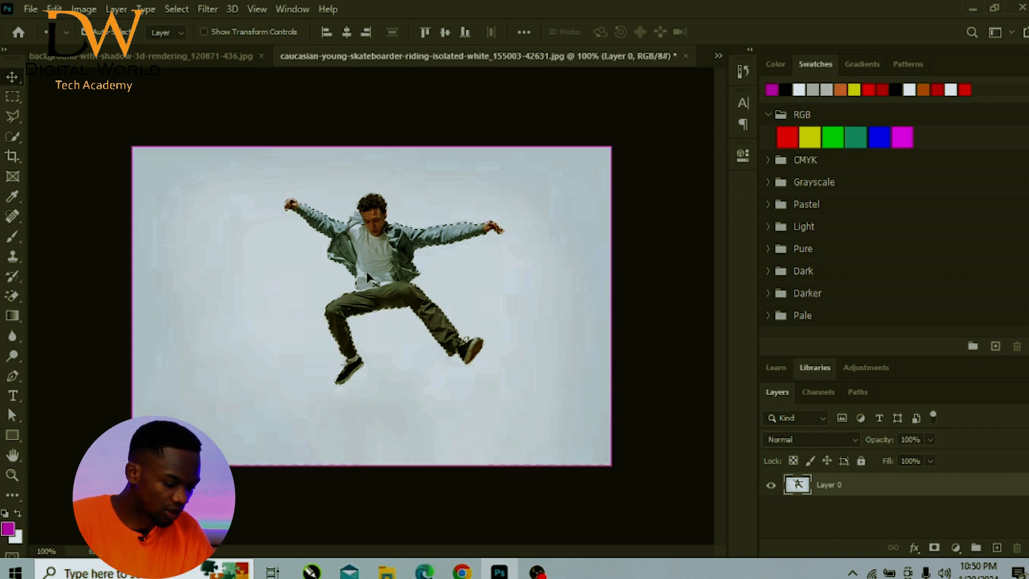
key("ctrl+j")
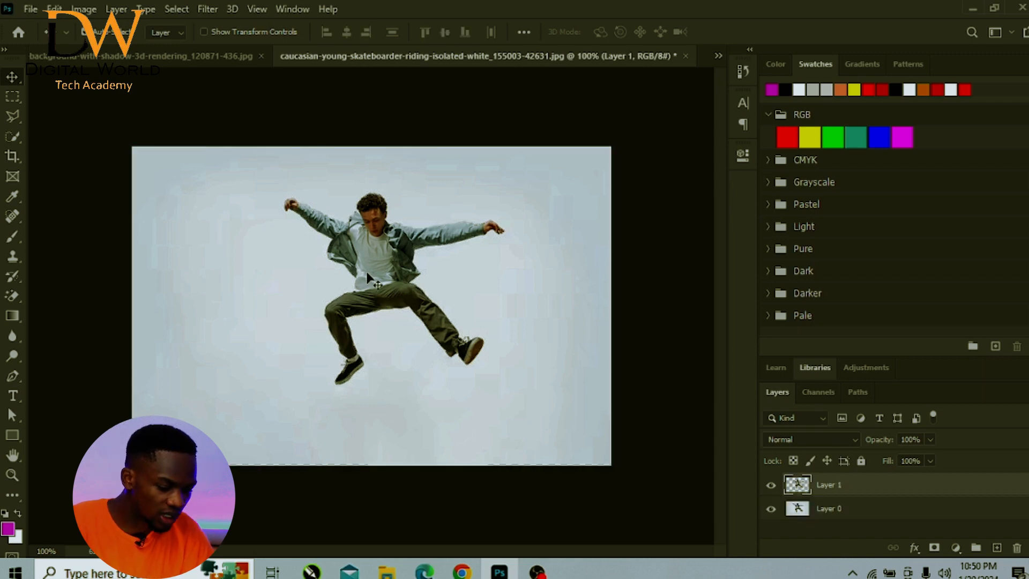
left_click(771, 509)
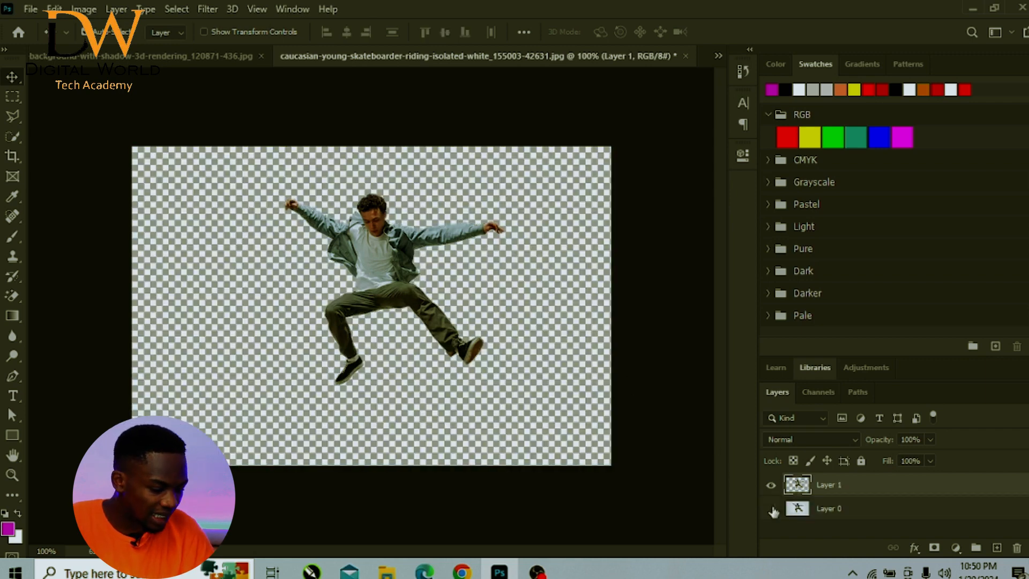
- Bring the phone cutout into the skateboarder document, place it beside the man, and flip it horizontally
left_click(119, 59)
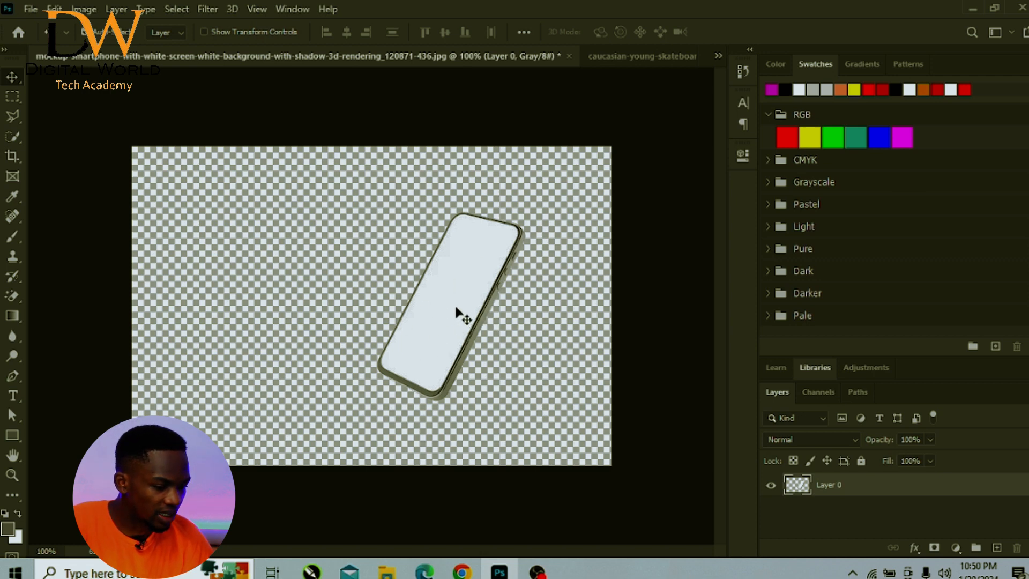
left_click_drag(458, 311, 249, 316)
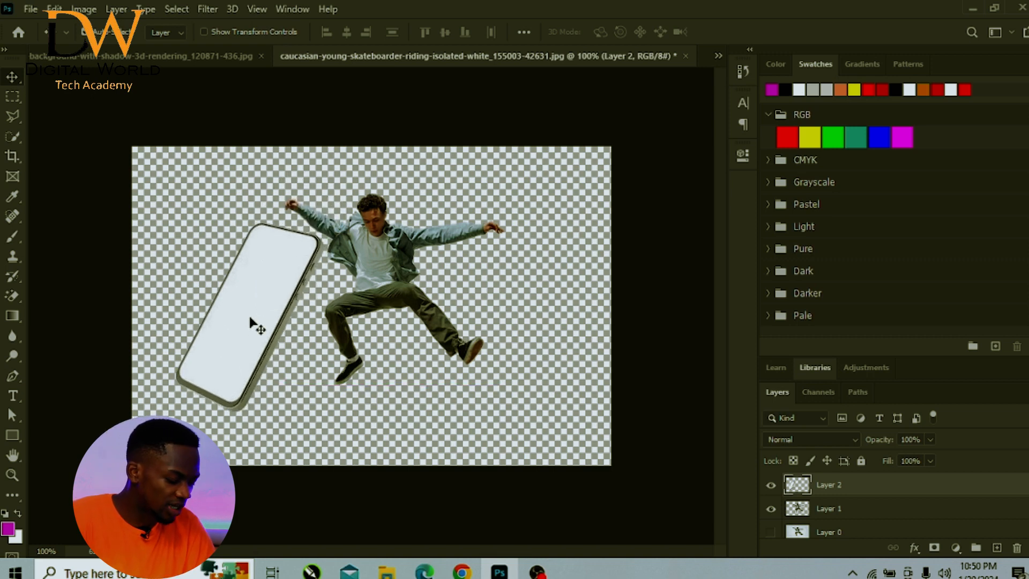
key("ctrl+t")
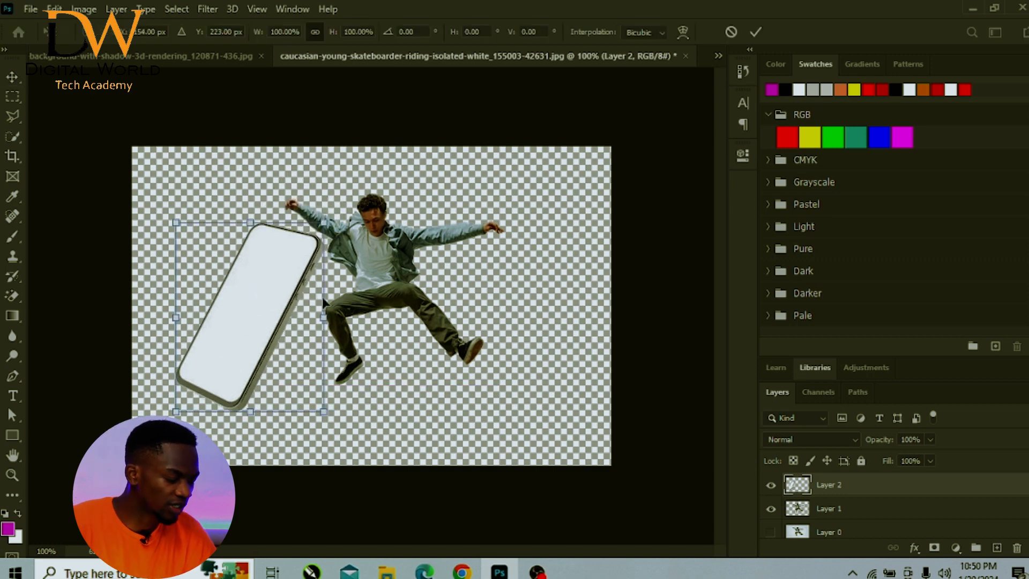
right_click(239, 293)
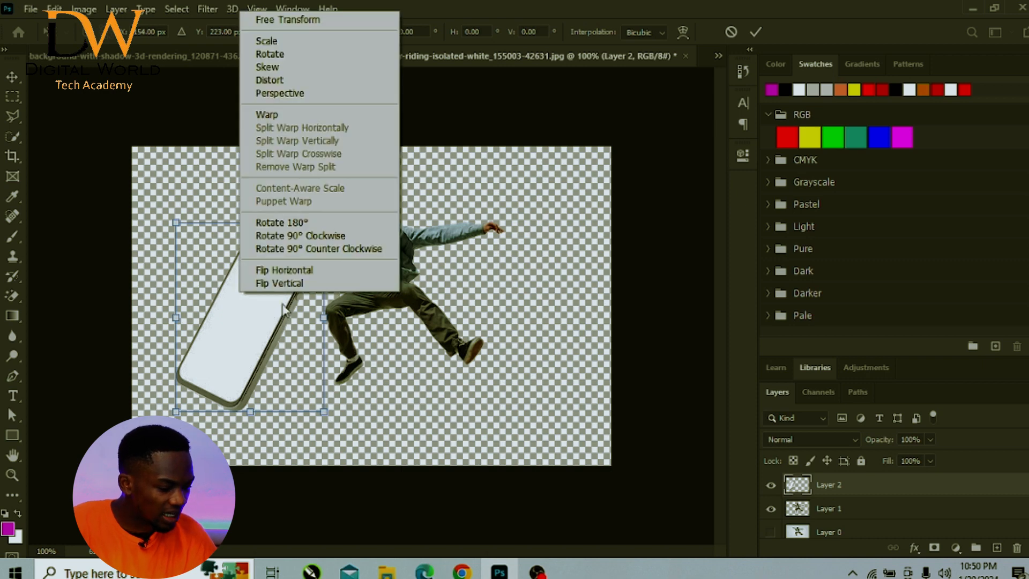
left_click(283, 271)
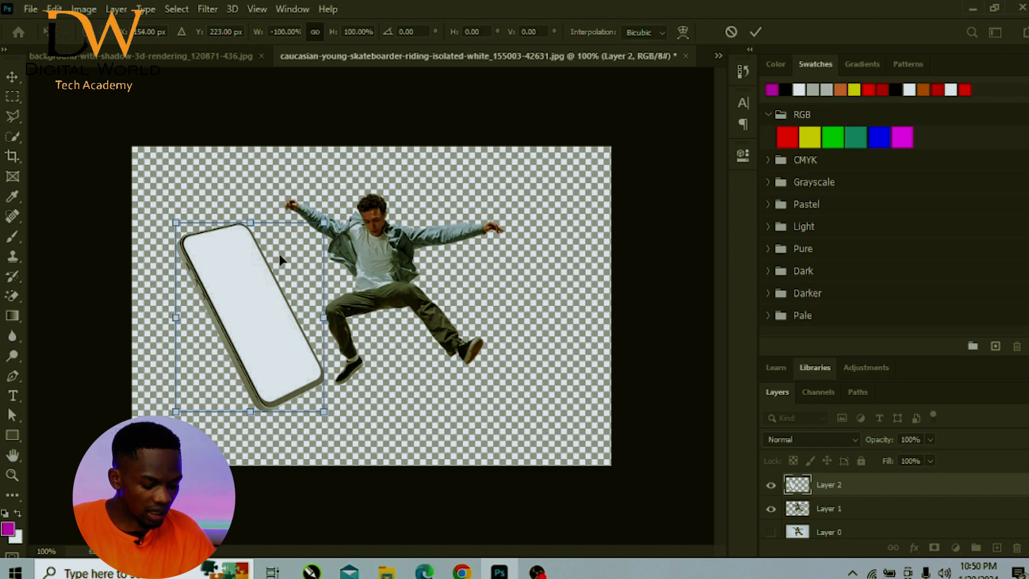
key("Return")
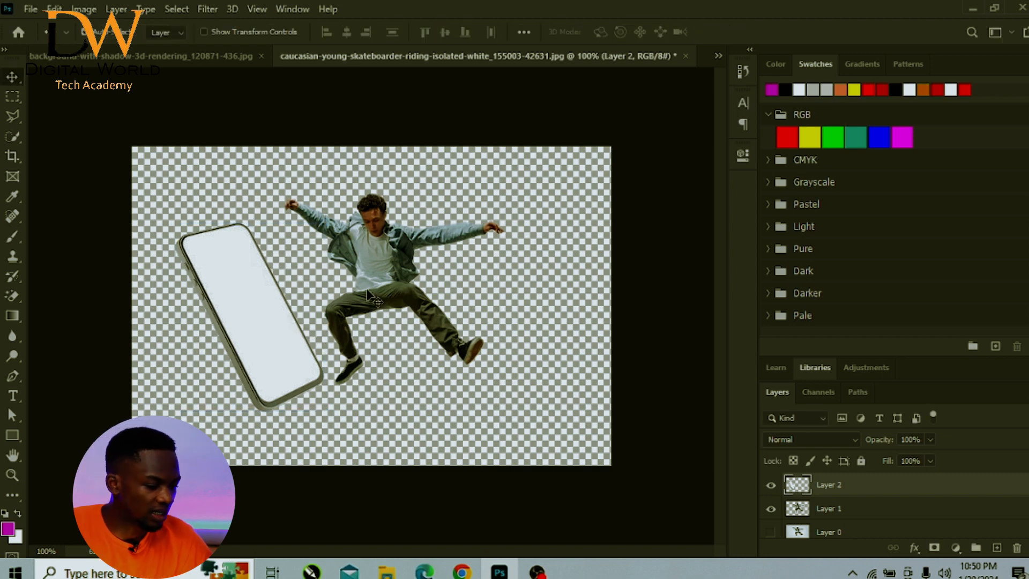
- Space the skateboarder and phone side by side and enlarge the phone slightly
left_click_drag(375, 303, 428, 319)
left_click_drag(229, 325, 265, 312)
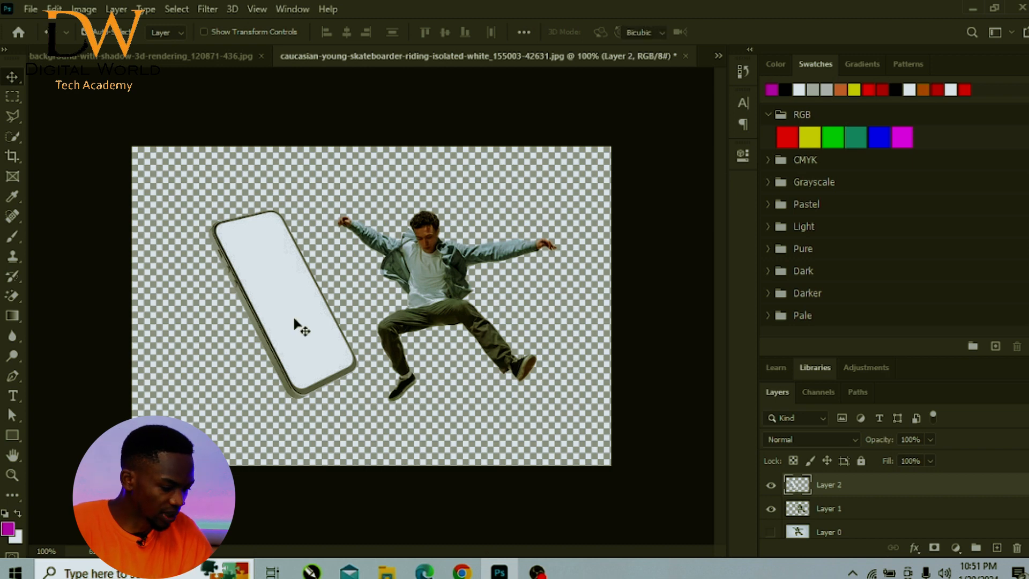
key("ctrl+t")
left_click_drag(353, 207, 379, 188)
key("Return")
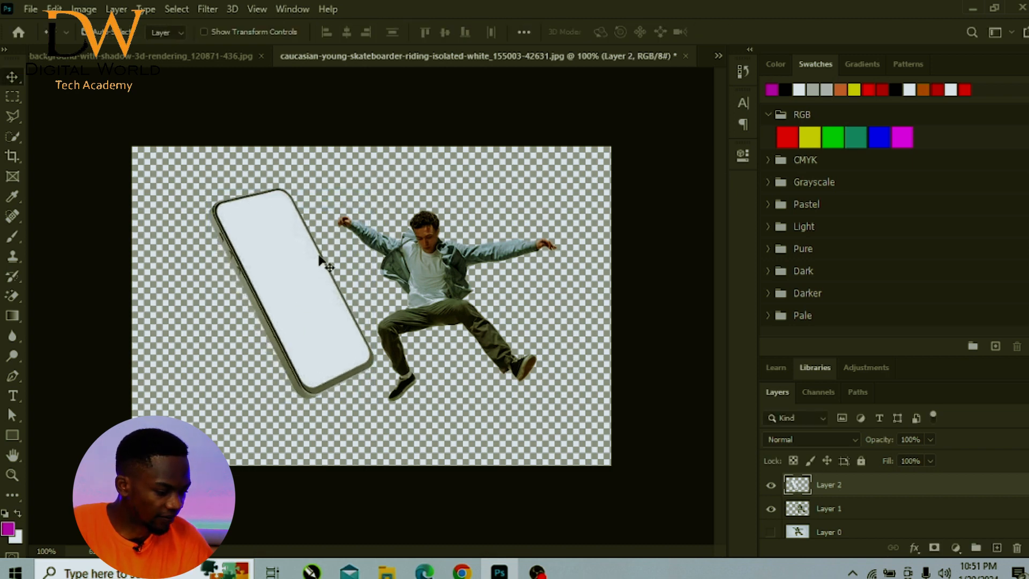
left_click_drag(305, 273, 298, 276)
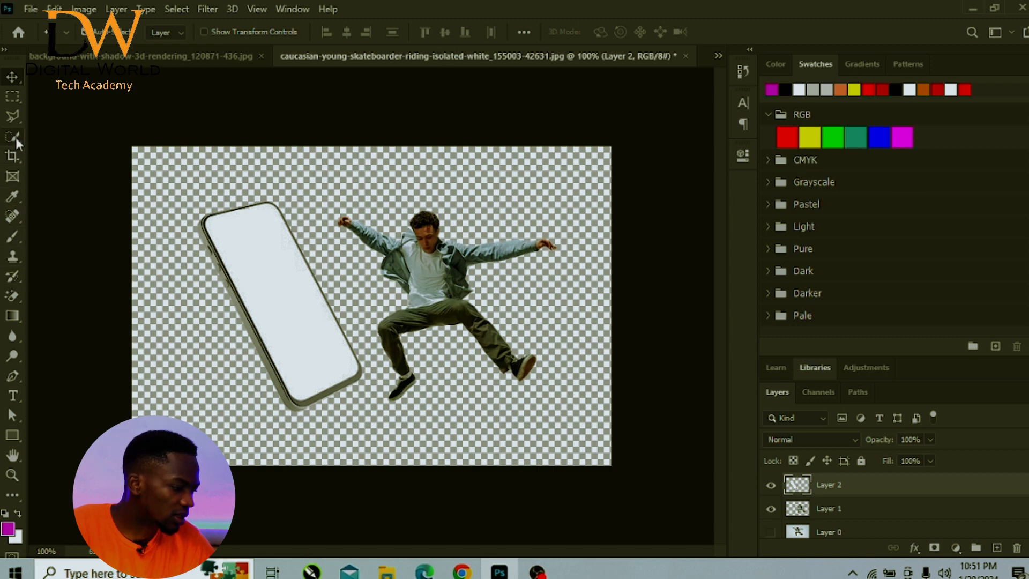
- Select the phone's white screen on Layer 2 with the Magic Wand, finishing with the Move tool
left_click(17, 114)
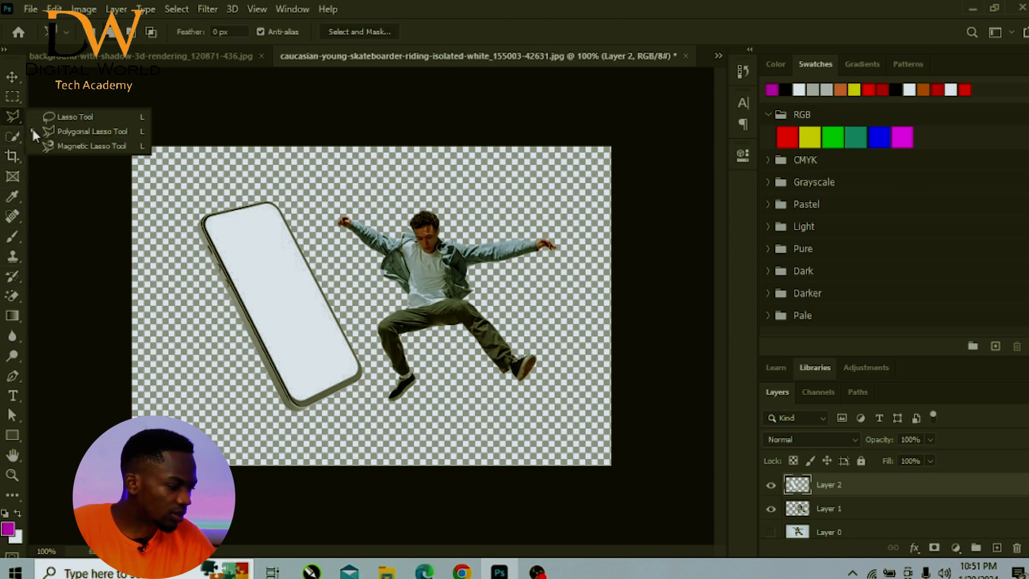
left_click(18, 137)
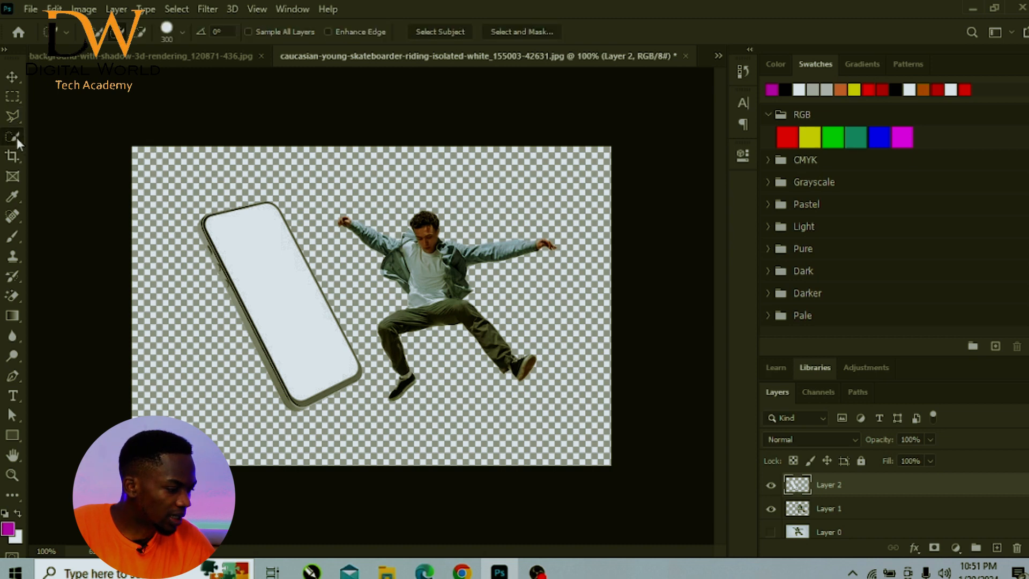
left_click(50, 165)
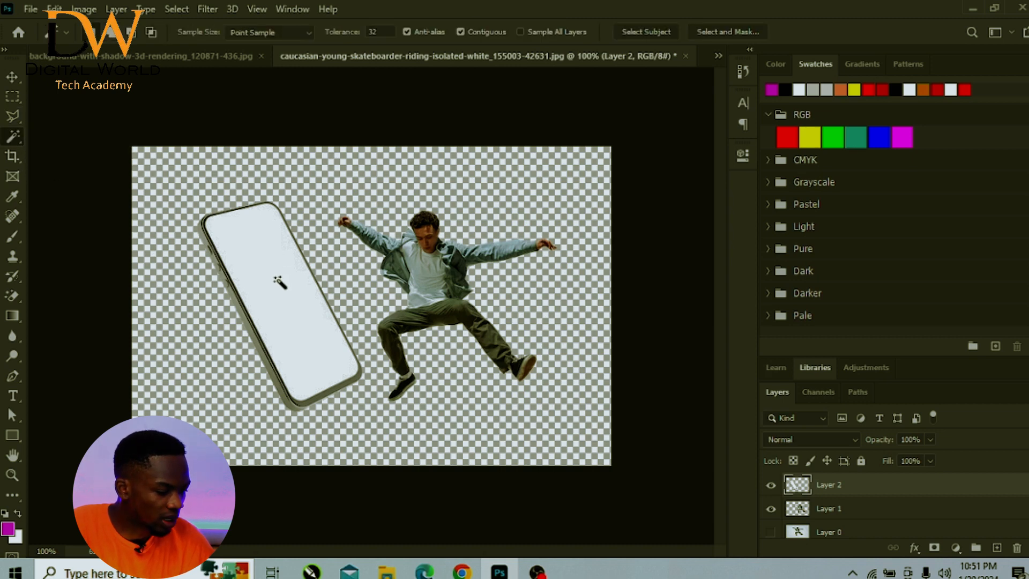
left_click(266, 309)
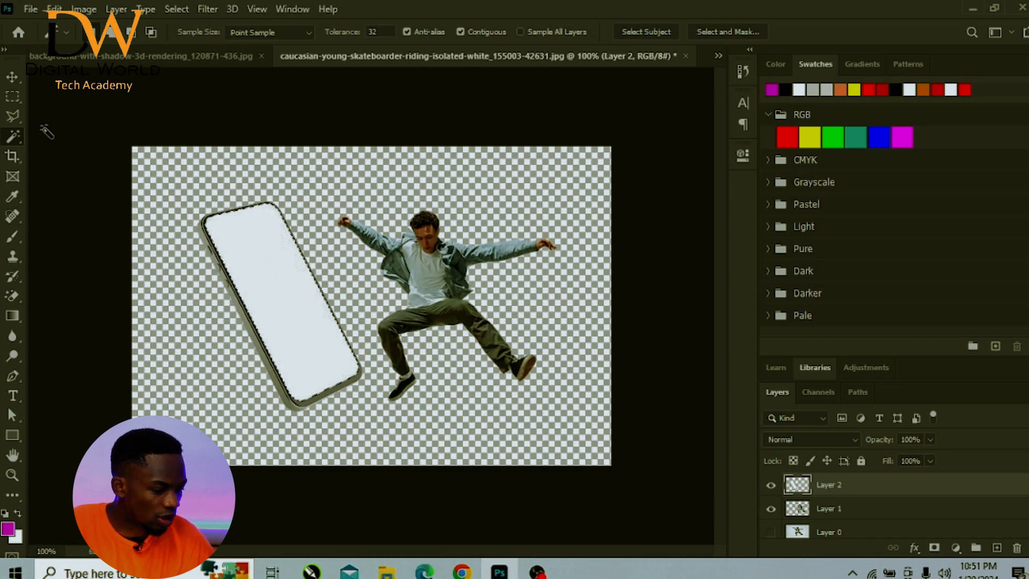
left_click(12, 77)
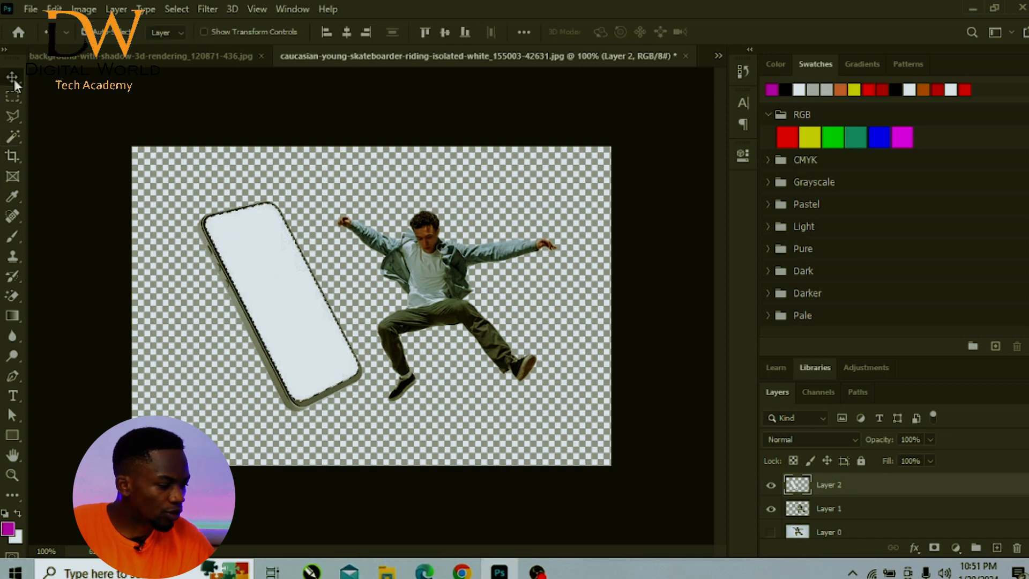
- Try moving Layer 1 above Layer 2 and masking it with the phone-screen selection, and undo the mask
left_click(821, 513)
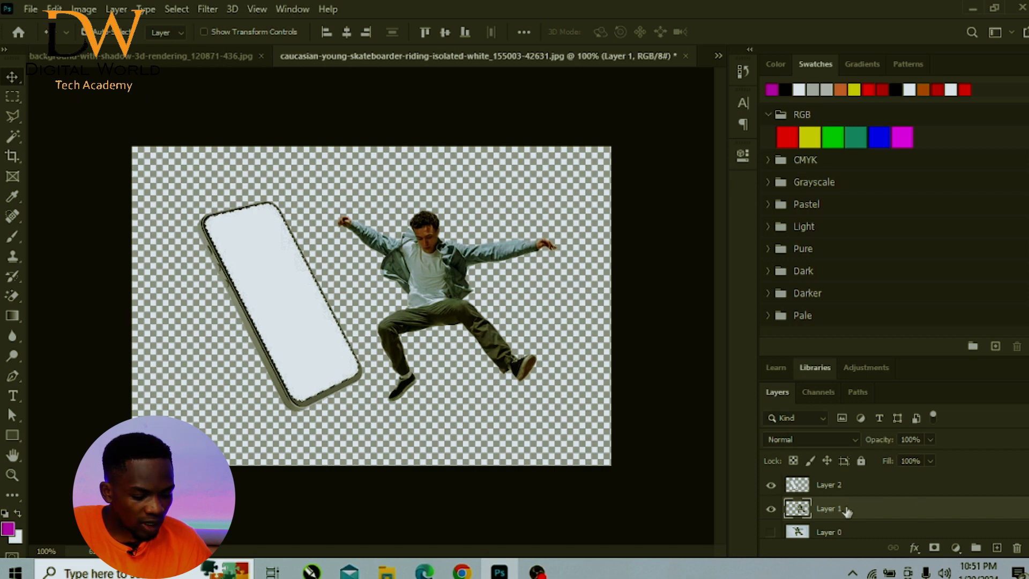
left_click_drag(847, 512, 842, 484)
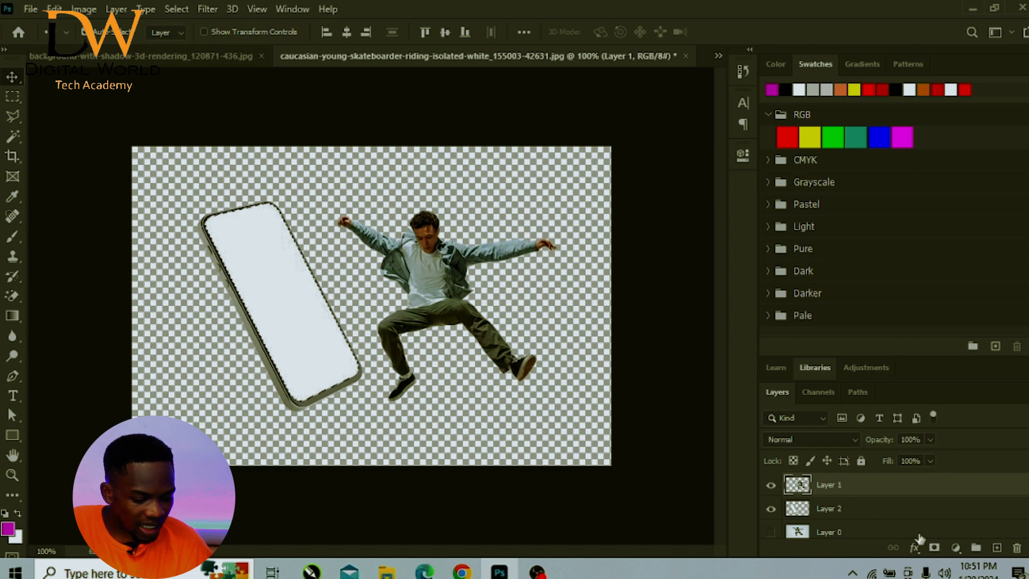
left_click(933, 548)
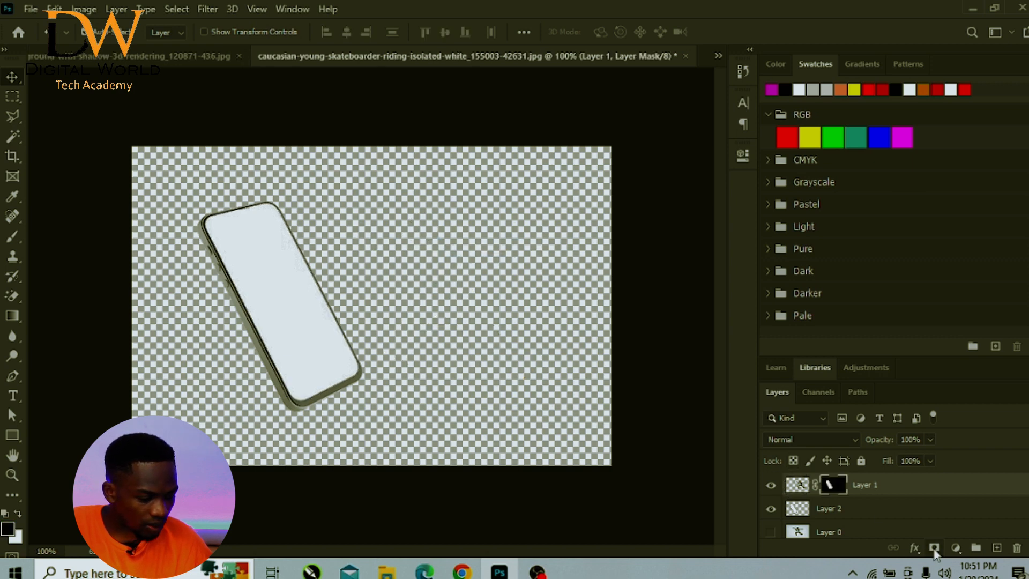
key("ctrl+z")
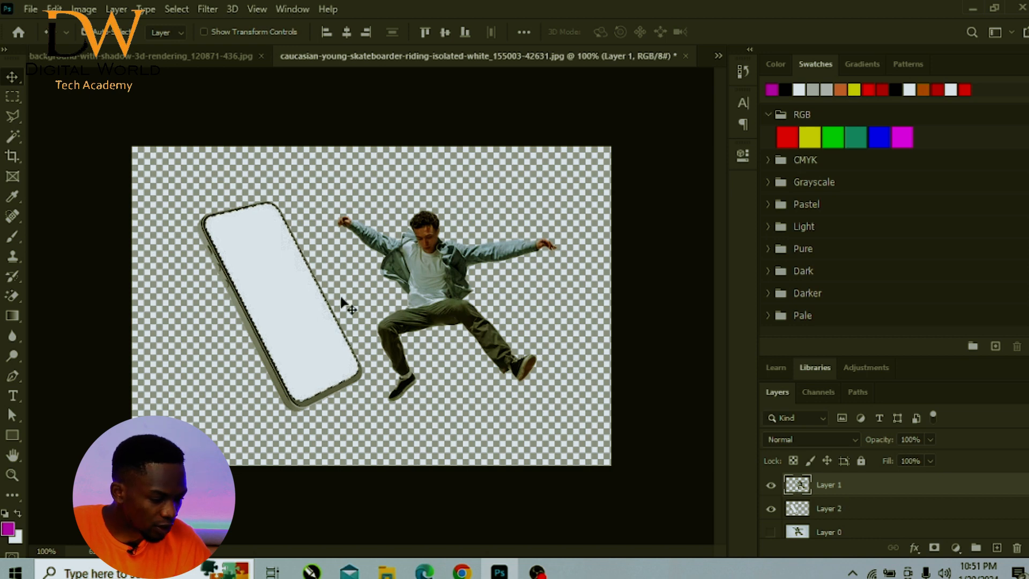
- Try shifting the skateboarder toward the phone, undo the move, and return Layer 1 below Layer 2
left_click_drag(426, 309, 385, 305)
key("ctrl+z")
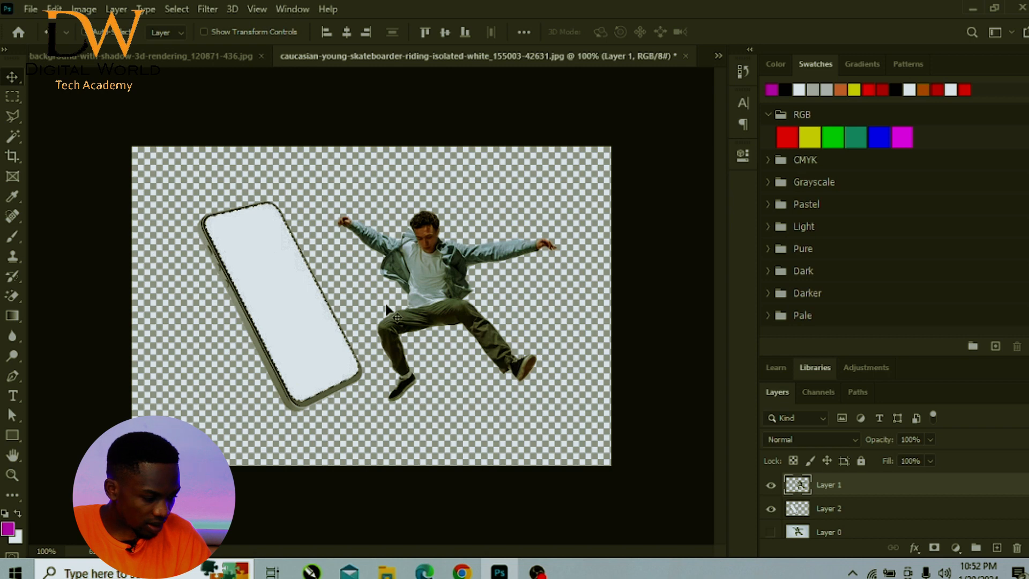
key("ctrl+bracketleft")
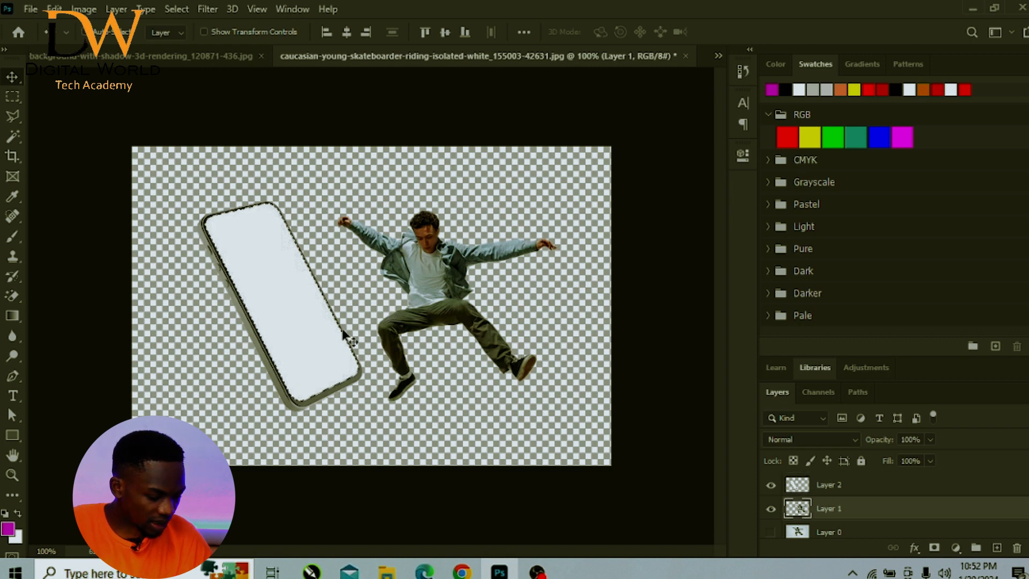
- Position the skateboarder over the phone with his trailing foot on its lower edge, and place Layer 1 above Layer 2
left_click_drag(440, 304, 340, 300)
left_click_drag(827, 510, 821, 480)
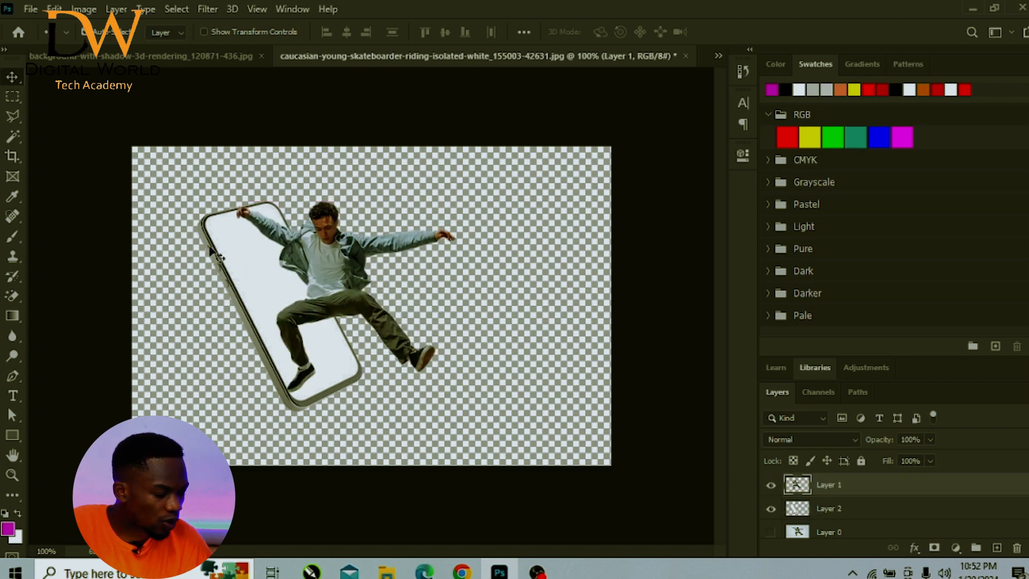
mouse_move(302, 324)
left_mouse_down()
mouse_move(283, 320)
mouse_move(290, 333)
left_mouse_up()
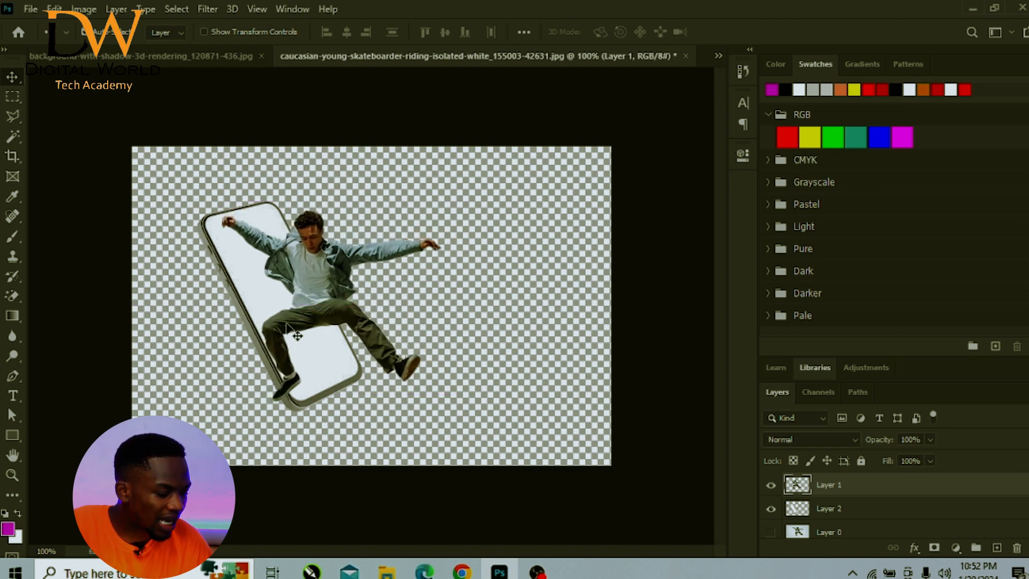
- Select the phone's white screen on Layer 2 with the Magic Wand
left_click(13, 137)
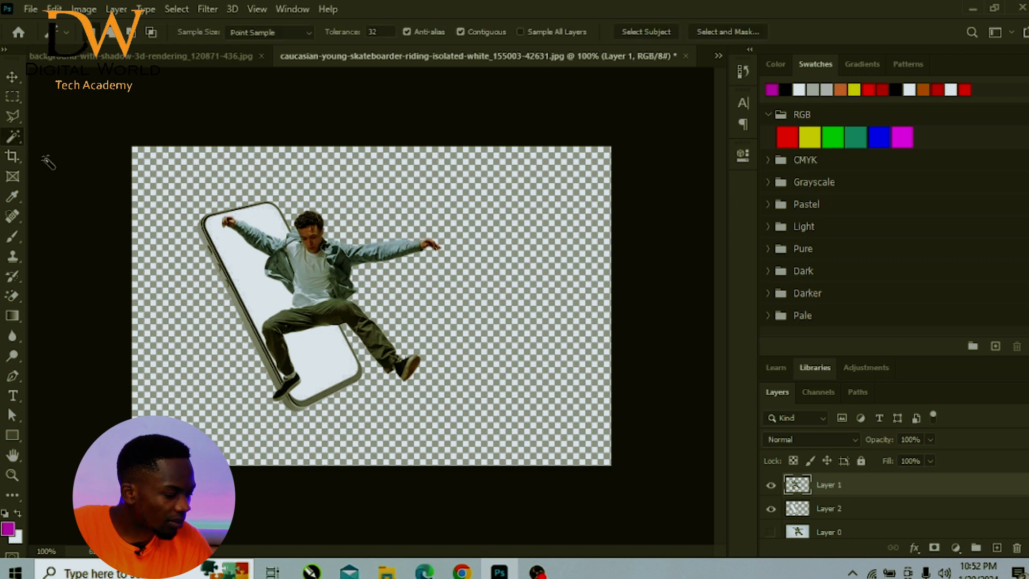
left_click(259, 294)
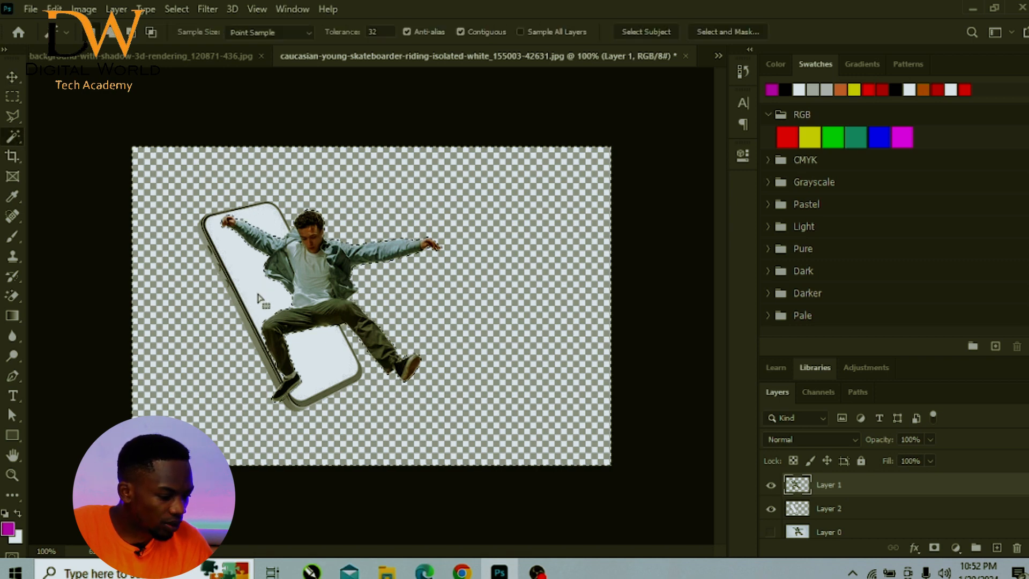
left_click(258, 287)
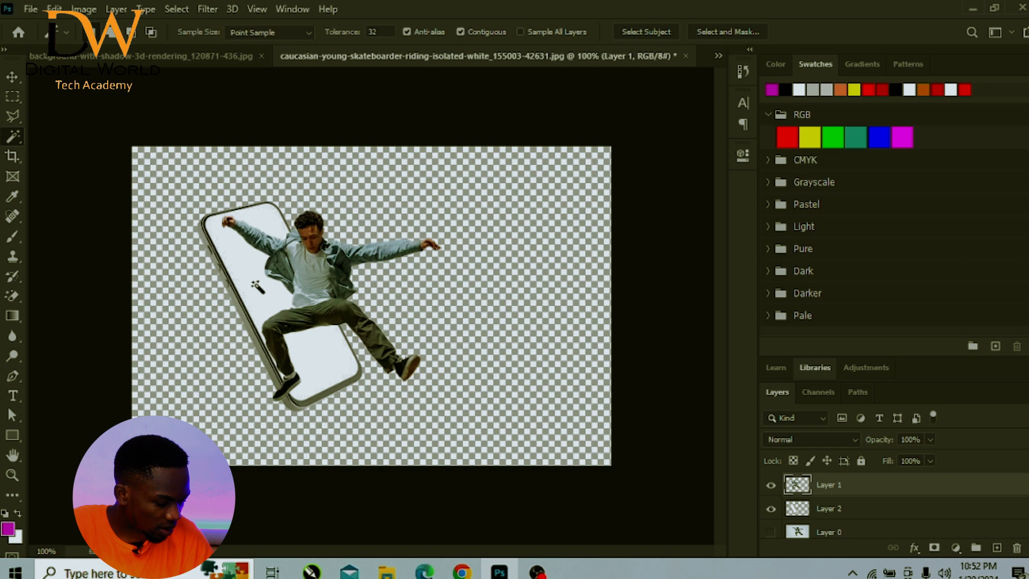
left_click(808, 514)
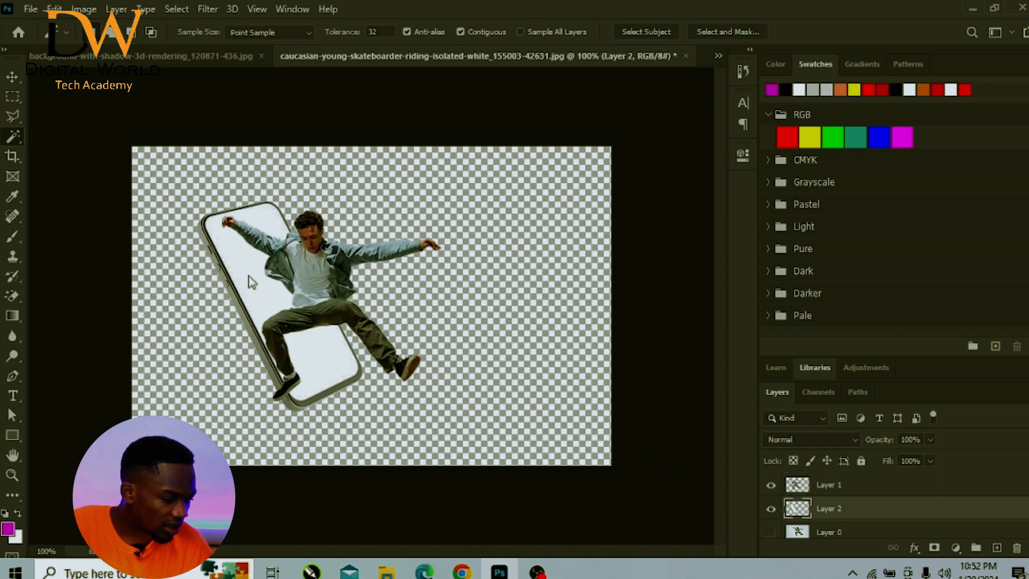
left_click(259, 294)
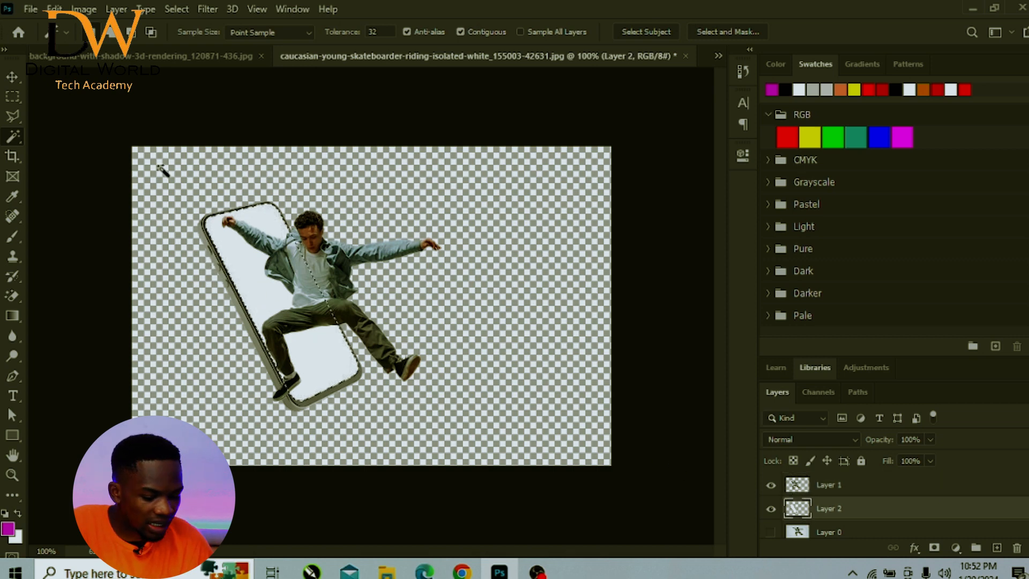
- Add a layer mask to Layer 1 from the phone-screen selection
left_click(12, 77)
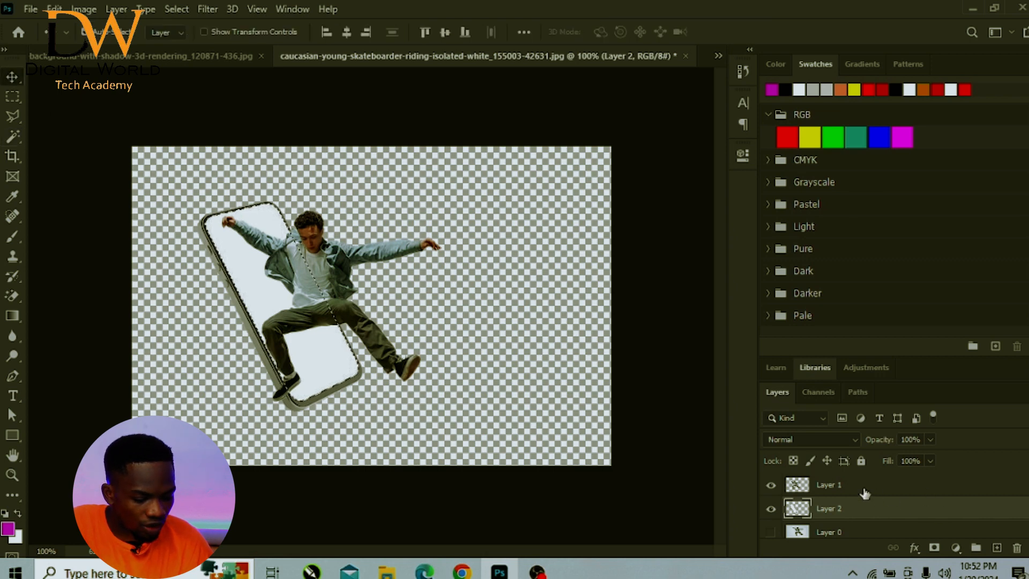
left_click(847, 485)
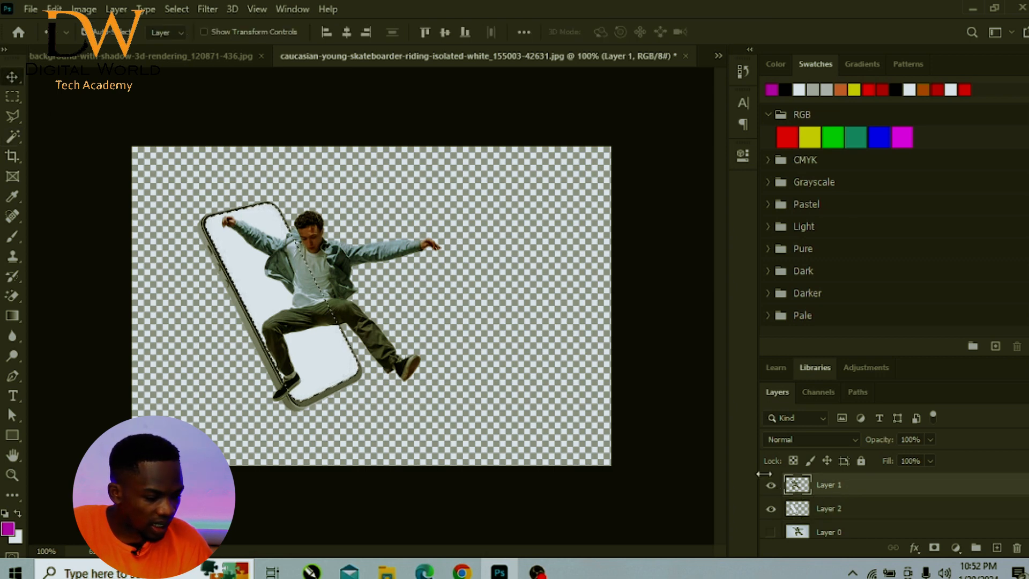
left_click(933, 548)
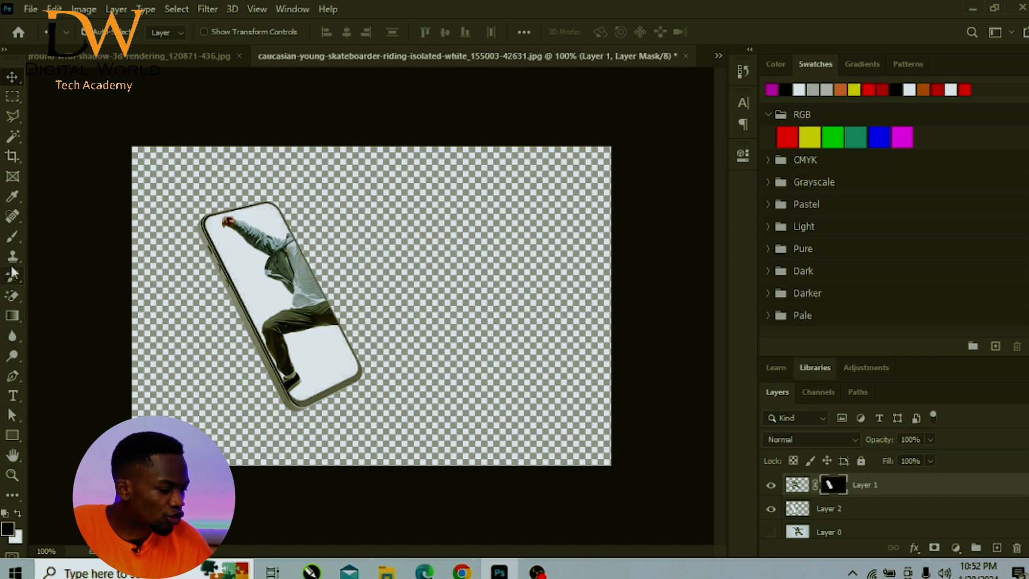
- Paint white on Layer 1's mask with a much smaller brush over the skateboarder's head and shoulder outside the phone
left_click(10, 236)
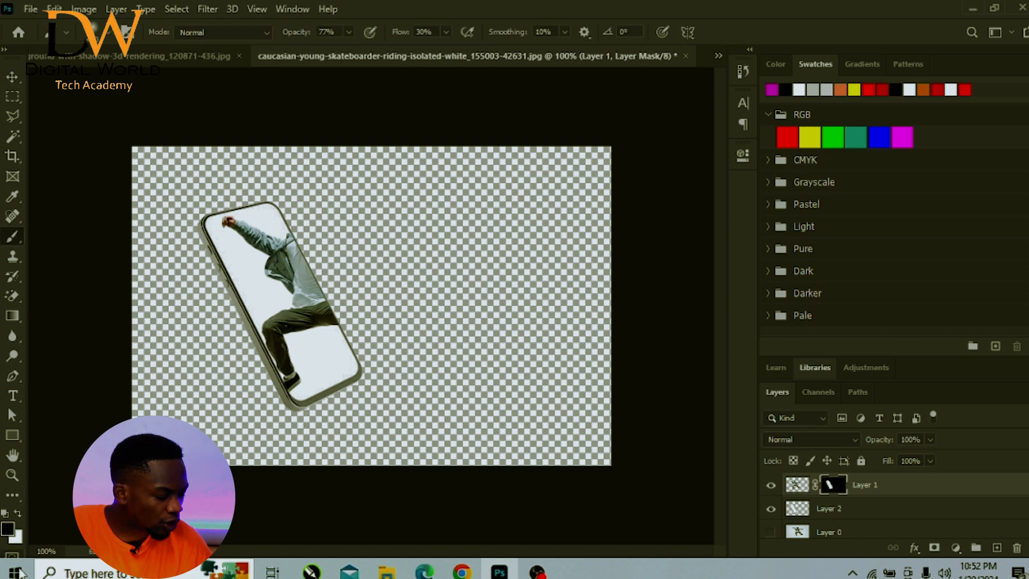
left_click(18, 514)
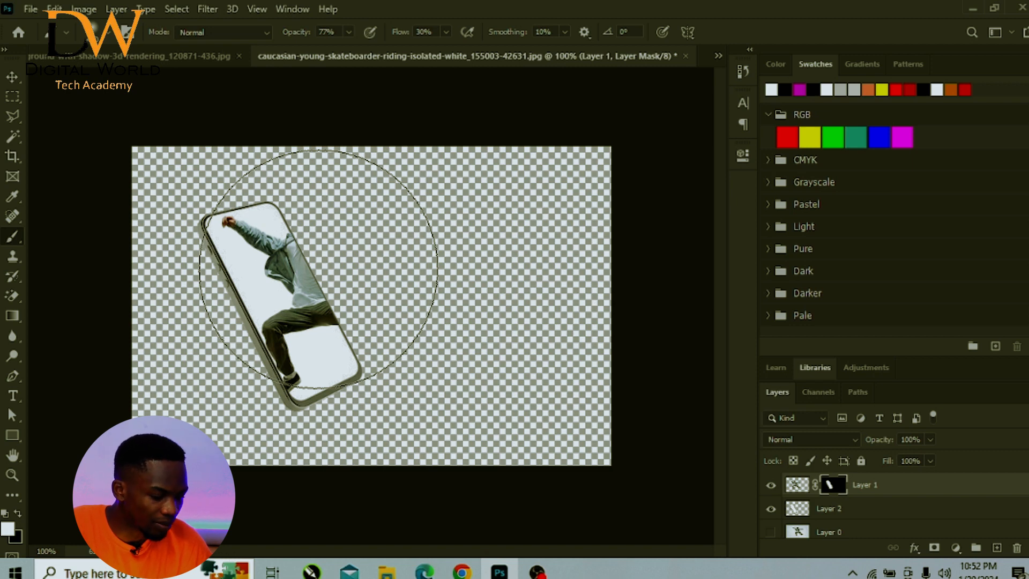
key("bracketleft")
key("bracketleft")
key("bracketleft")
key("bracketleft")
key("bracketleft")
key("bracketleft")
key("bracketleft")
key("bracketleft")
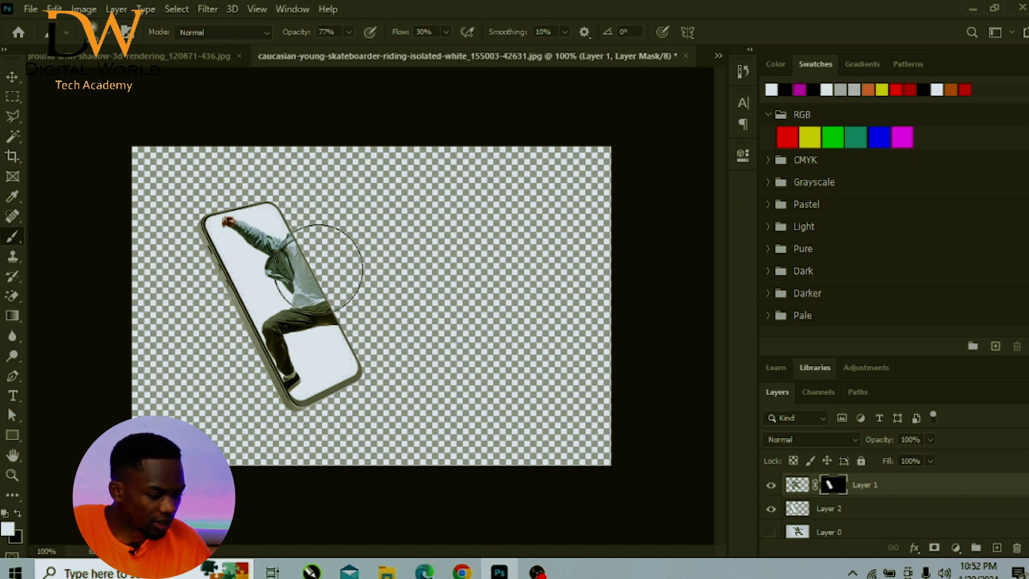
key("bracketleft")
key("bracketleft")
key("bracketleft")
key("bracketleft")
key("bracketleft")
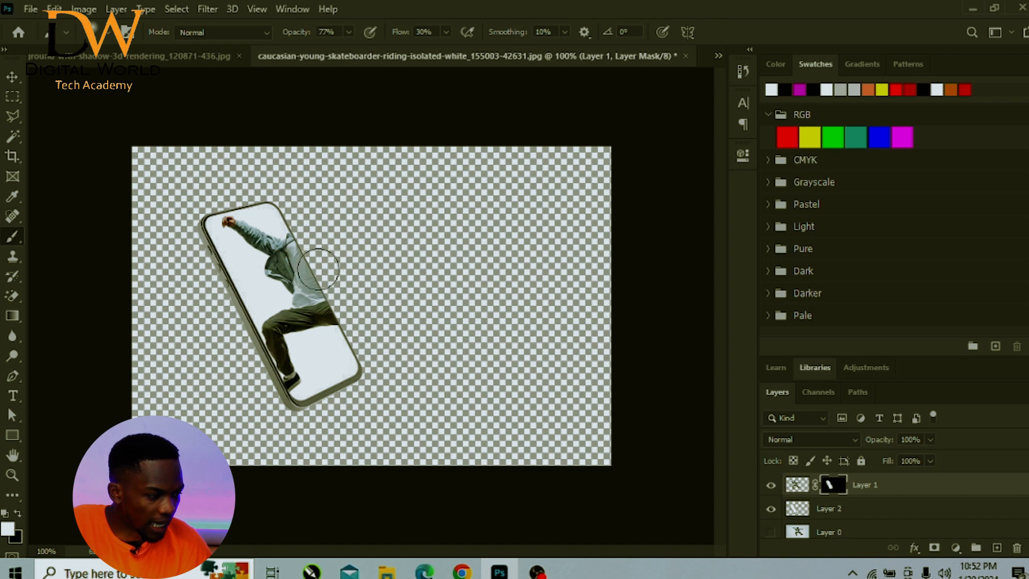
key("bracketleft")
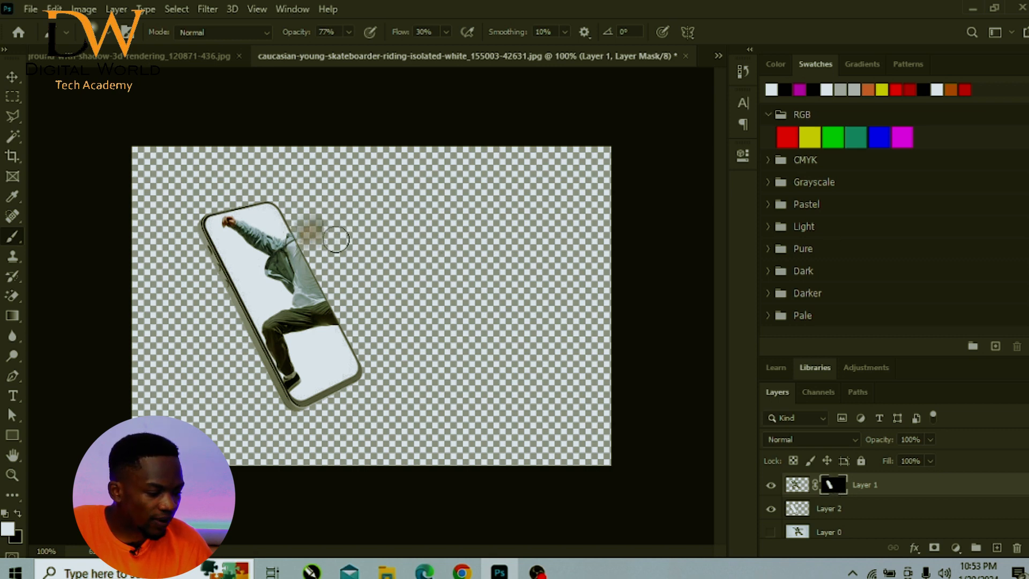
mouse_move(314, 263)
left_mouse_down()
mouse_move(304, 225)
mouse_move(339, 246)
left_mouse_up()
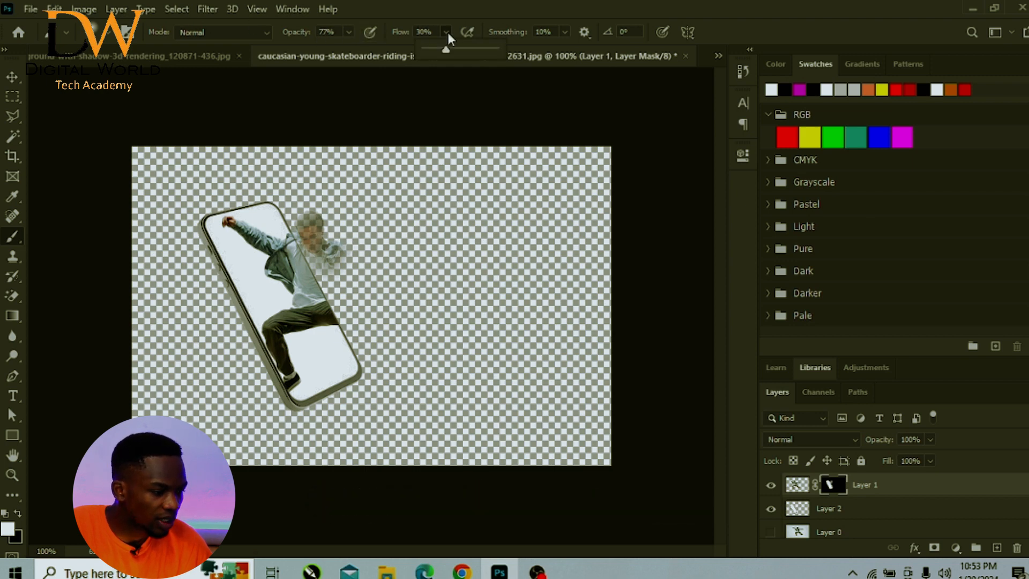
- Set the brush flow to 74% and paint the mask over the skateboarder's head, torso, outstretched arm, front leg and shoe
left_click_drag(446, 50, 478, 58)
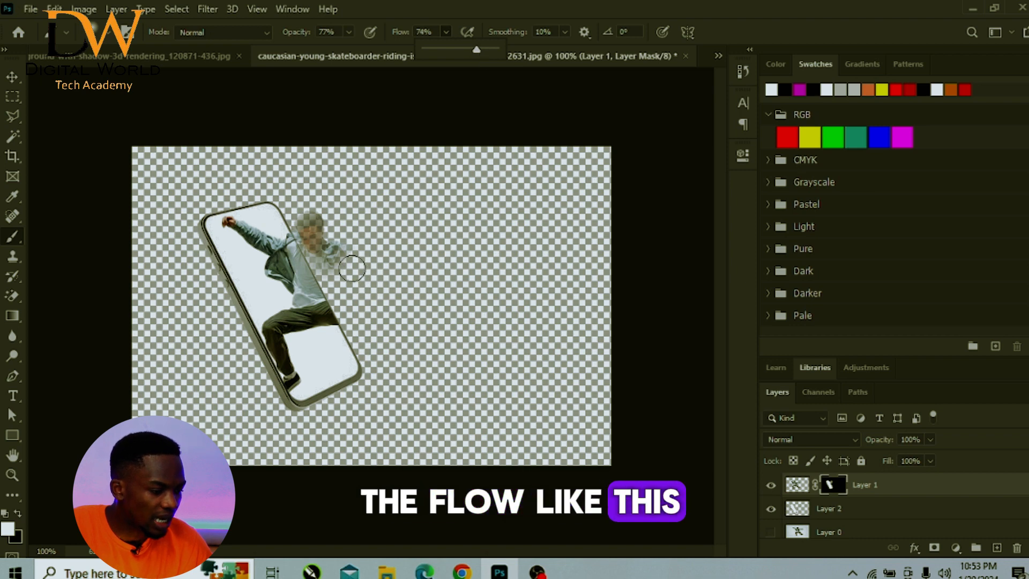
mouse_move(351, 268)
left_mouse_down()
mouse_move(329, 233)
mouse_move(279, 240)
mouse_move(332, 257)
mouse_move(314, 248)
mouse_move(315, 224)
mouse_move(299, 225)
mouse_move(321, 285)
mouse_move(307, 253)
mouse_move(321, 253)
mouse_move(325, 299)
mouse_move(371, 341)
mouse_move(337, 318)
mouse_move(364, 308)
mouse_move(397, 362)
left_mouse_up()
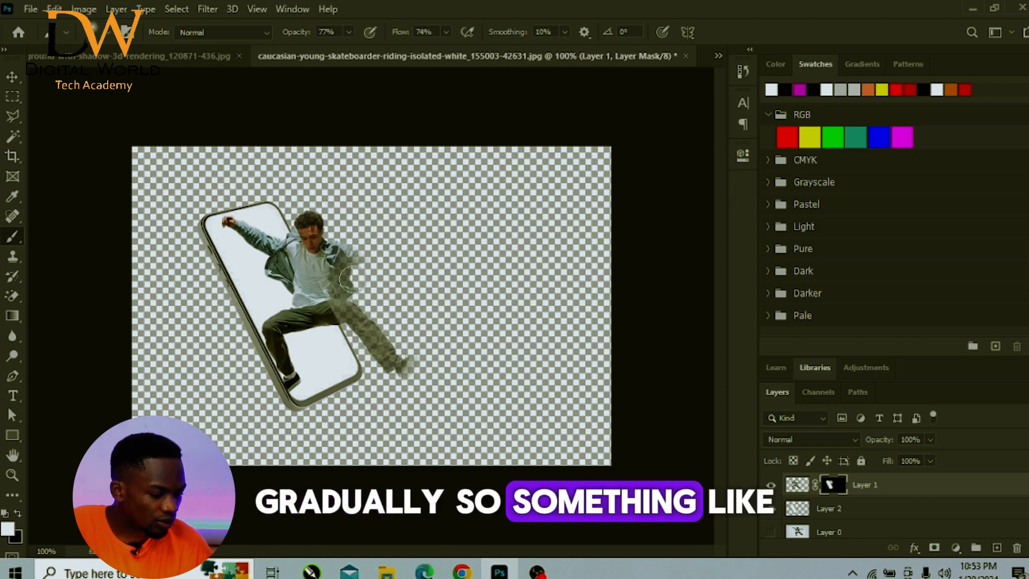
mouse_move(391, 261)
left_mouse_down()
mouse_move(366, 315)
mouse_move(367, 279)
mouse_move(446, 250)
left_mouse_up()
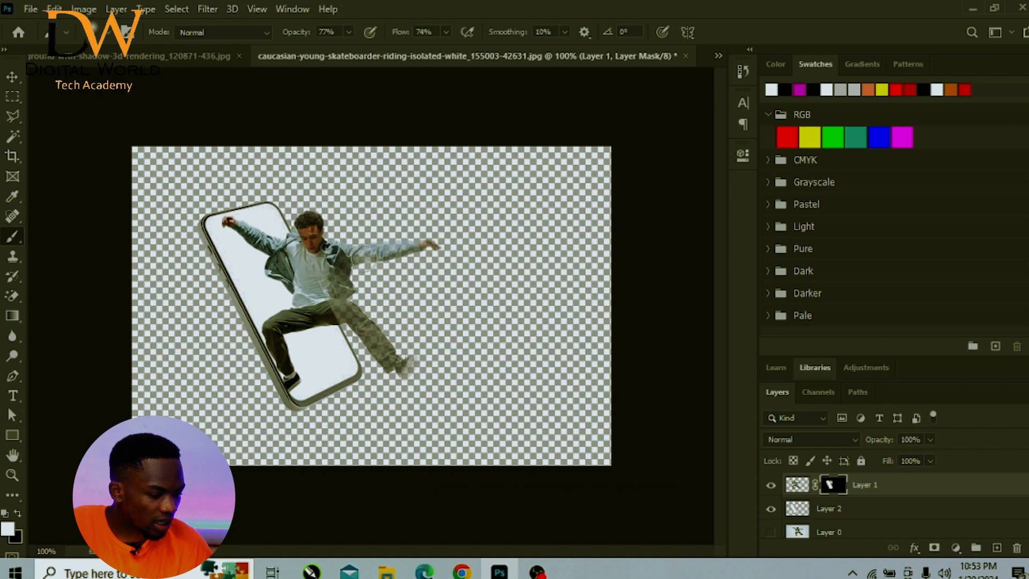
left_click_drag(395, 354, 410, 362)
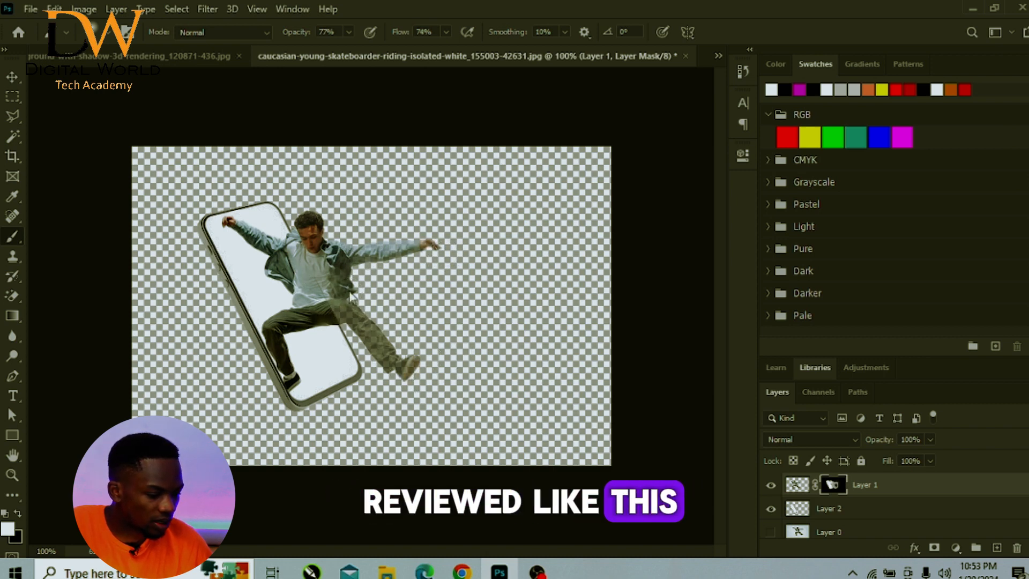
- Set the brush flow to 100% and paint the mask over the skateboarder's front leg to reveal it fully
left_click(446, 31)
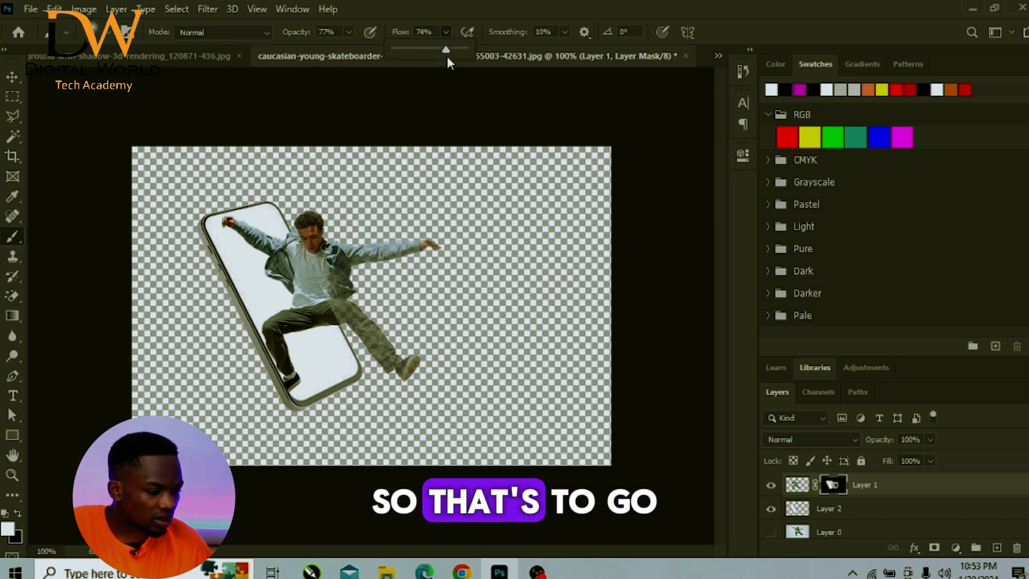
left_click(356, 303)
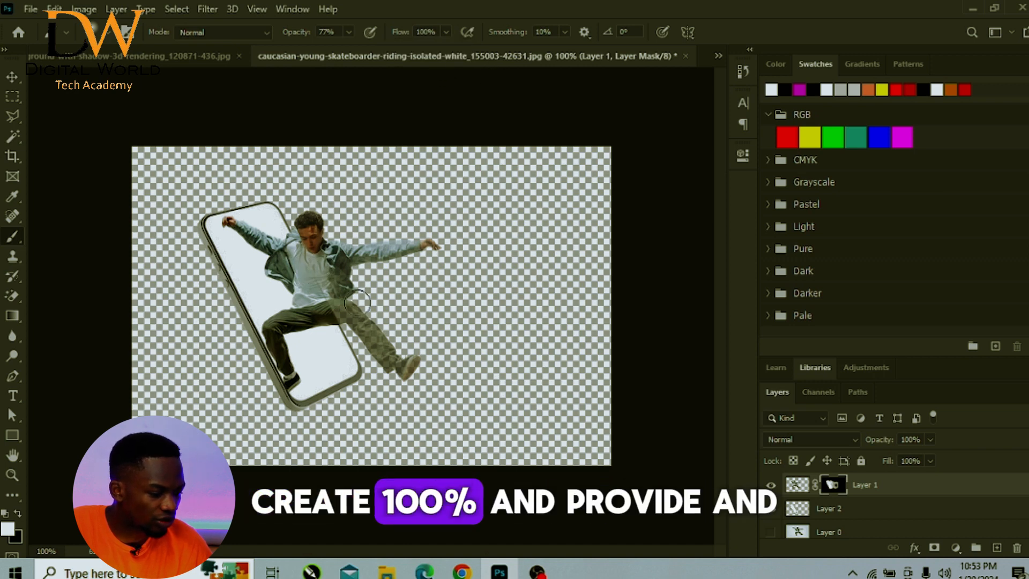
mouse_move(395, 355)
left_mouse_down()
mouse_move(333, 301)
mouse_move(388, 370)
mouse_move(337, 302)
mouse_move(371, 349)
left_mouse_up()
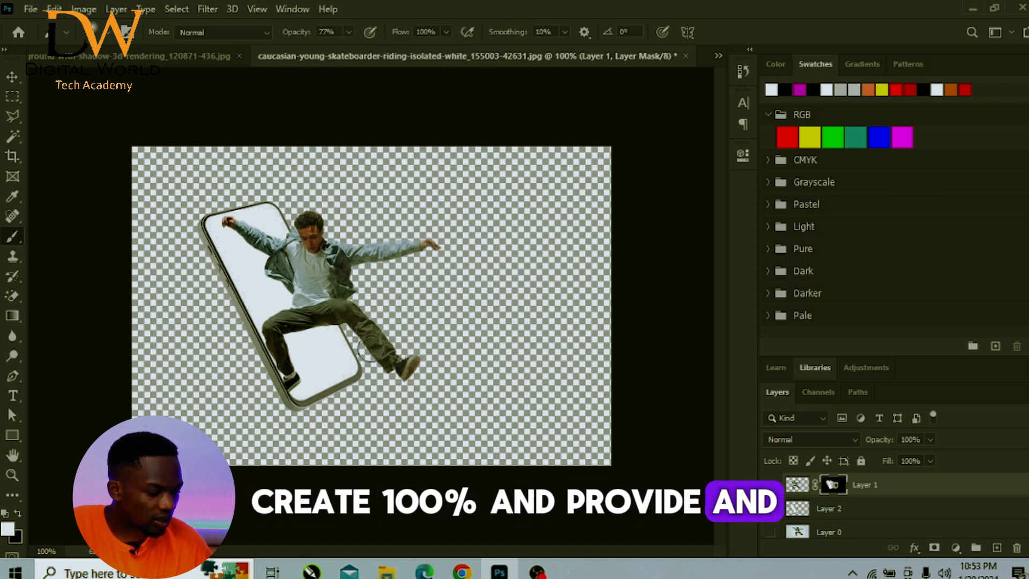